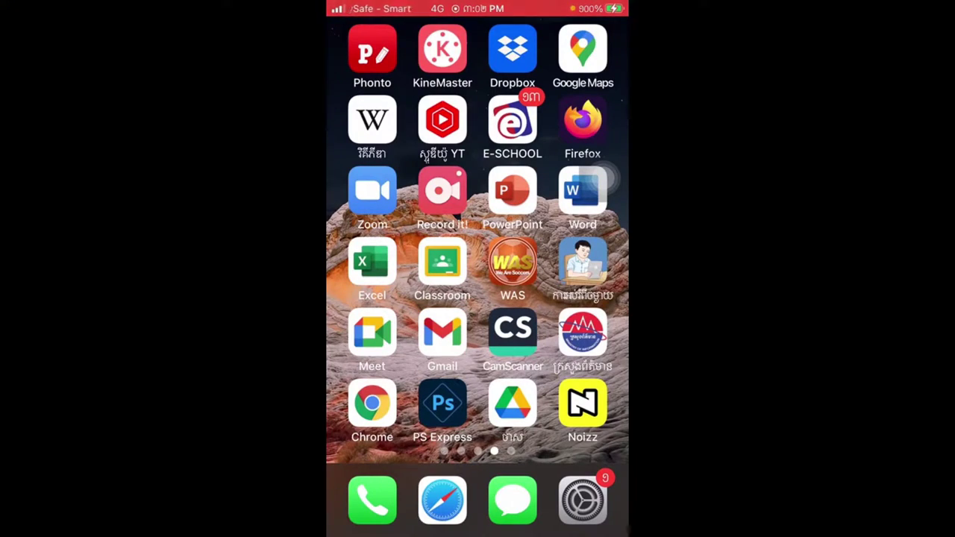
Open the YouTube app from the phone's home screen pages and go to the start of its home feed
drag(388, 261, 566, 261)
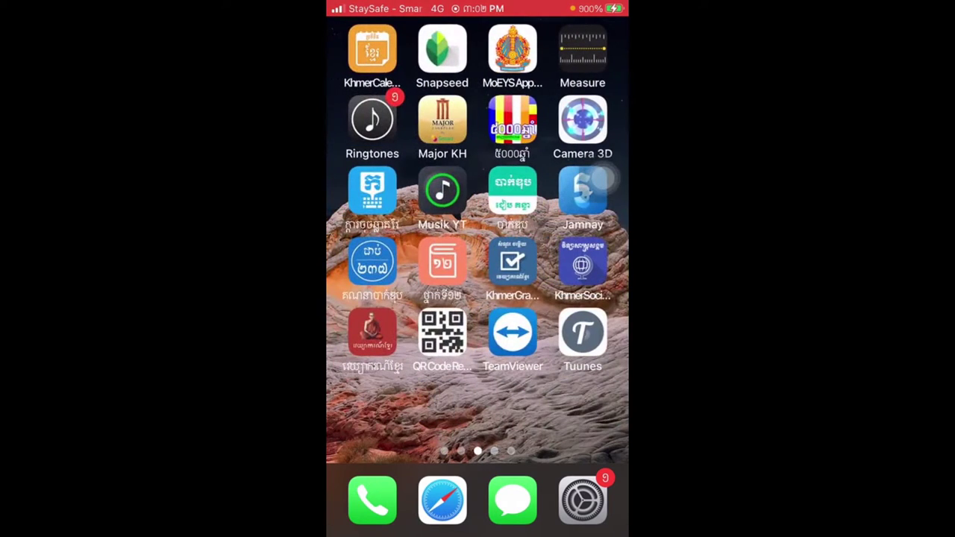
drag(388, 261, 567, 261)
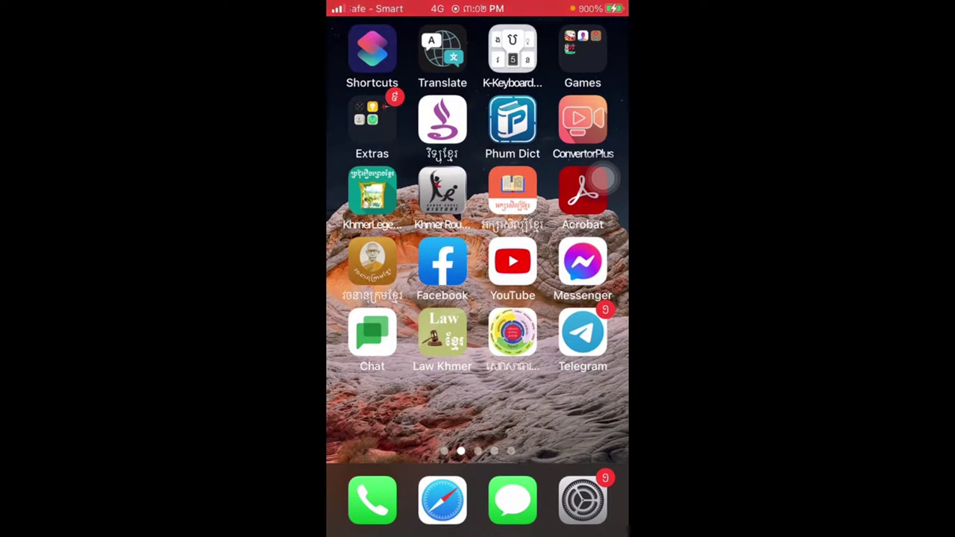
click(513, 262)
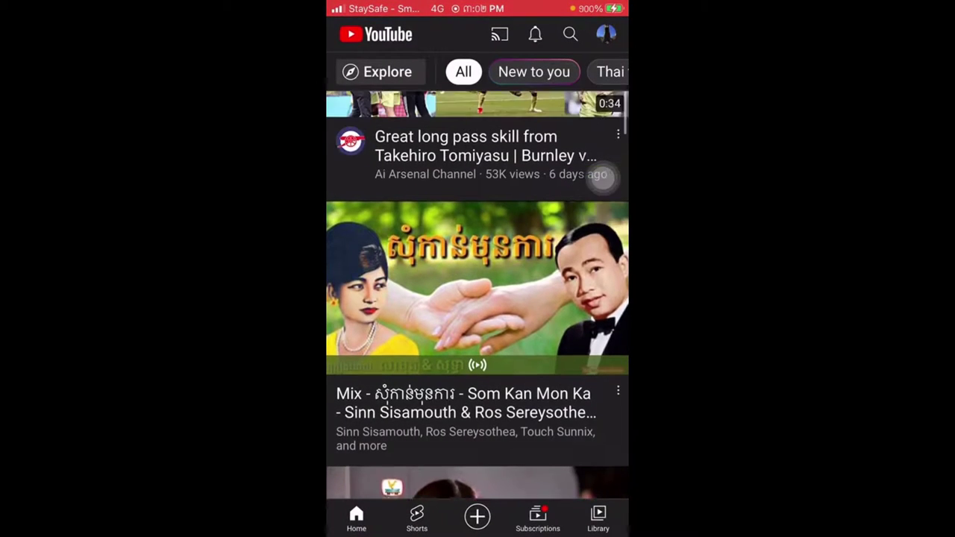
scroll(477, 299, up, 3)
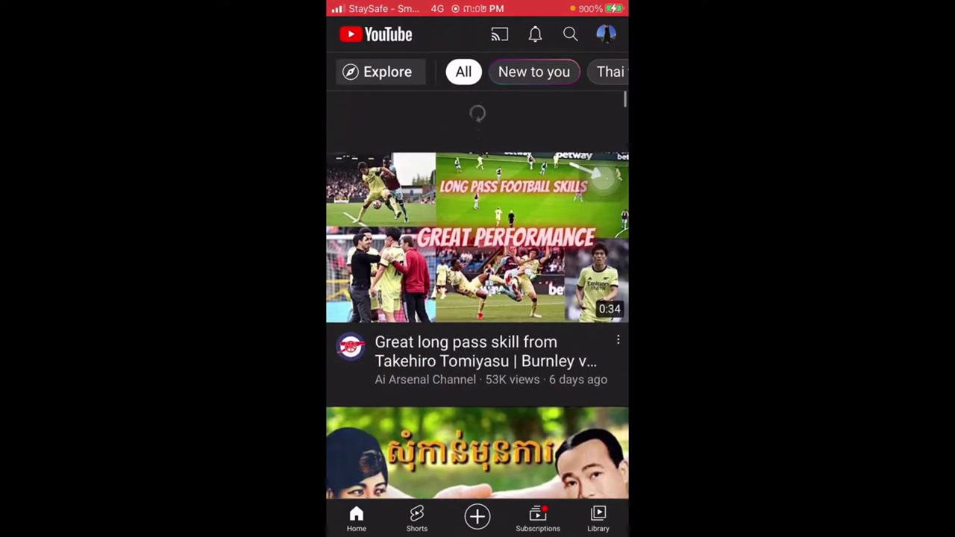
scroll(478, 298, down, 1)
Search YouTube for "easy tech cambo", using the matching suggestion from the search history
click(570, 34)
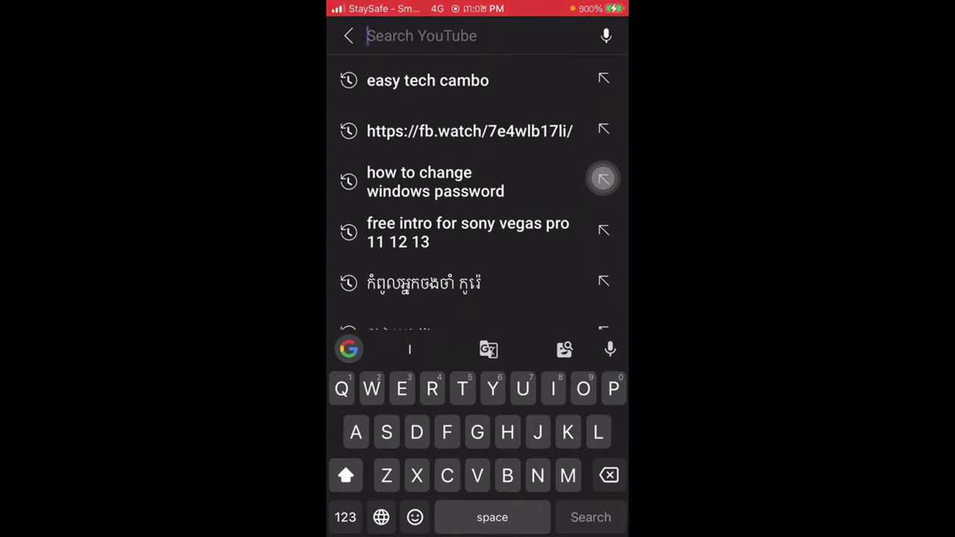
text(Eas)
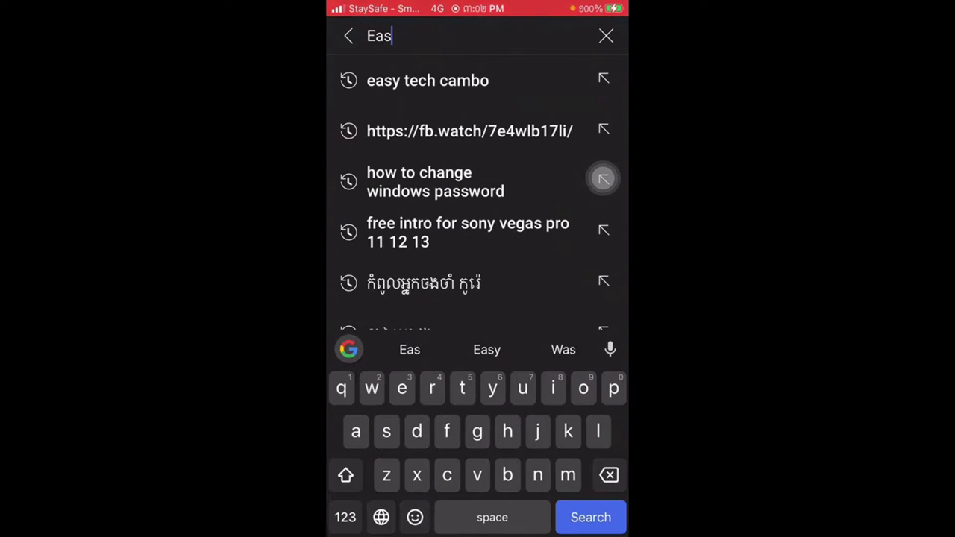
text(y)
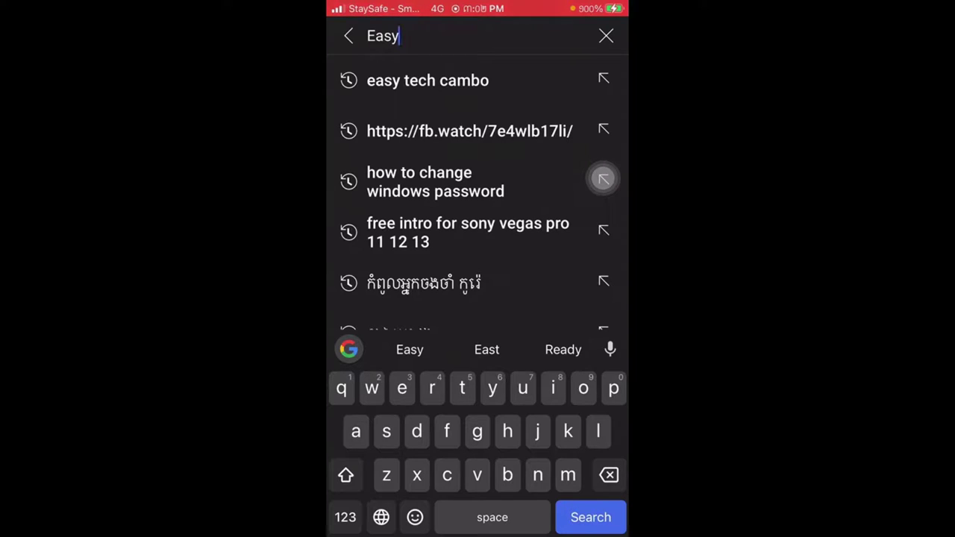
text( T)
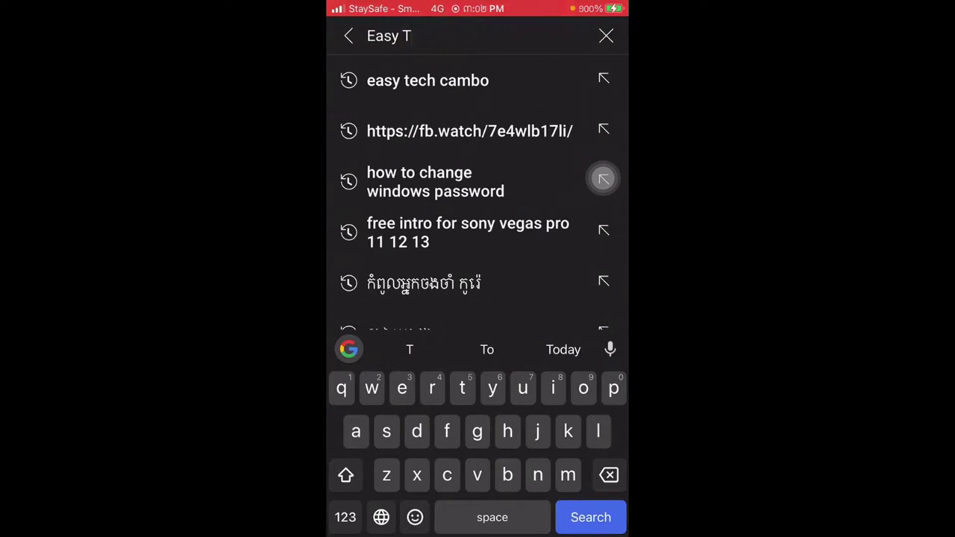
text(ec)
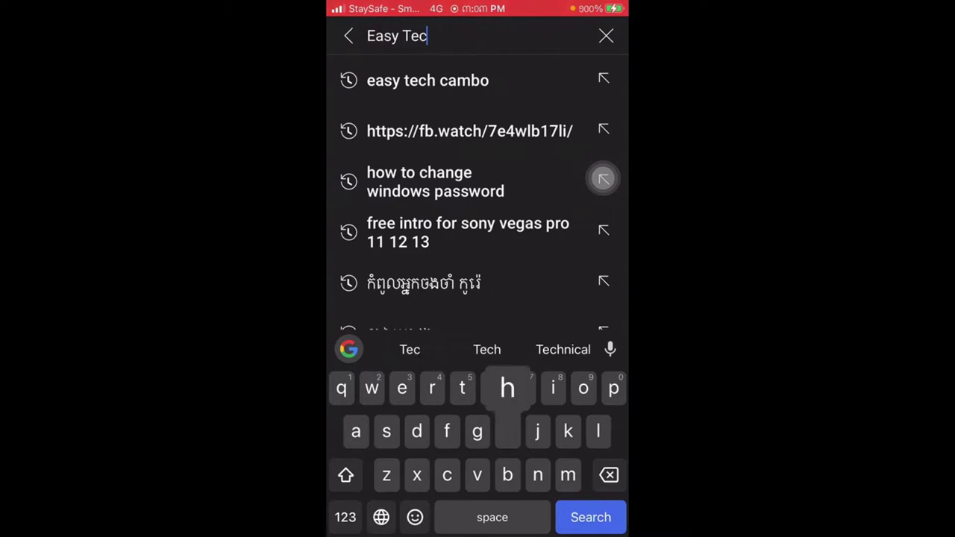
text(h Cam)
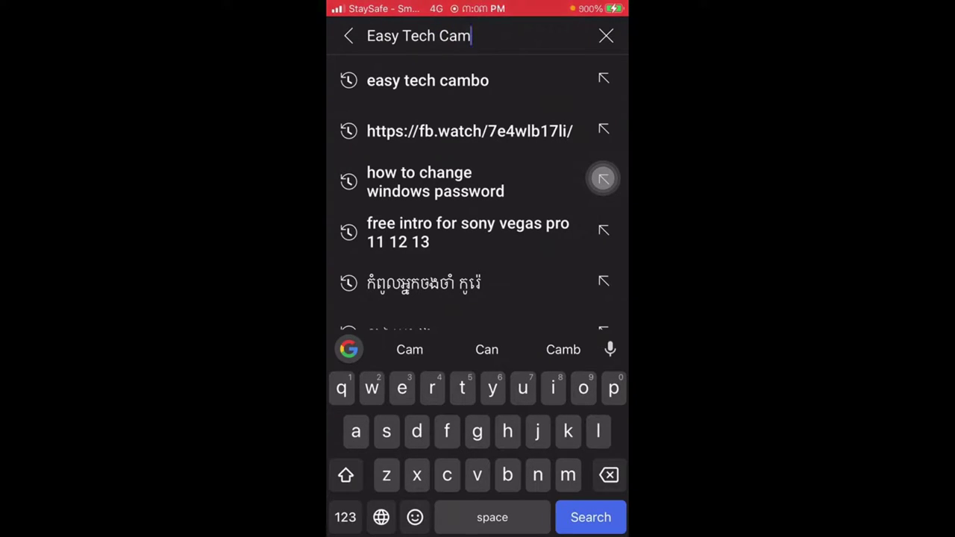
click(604, 79)
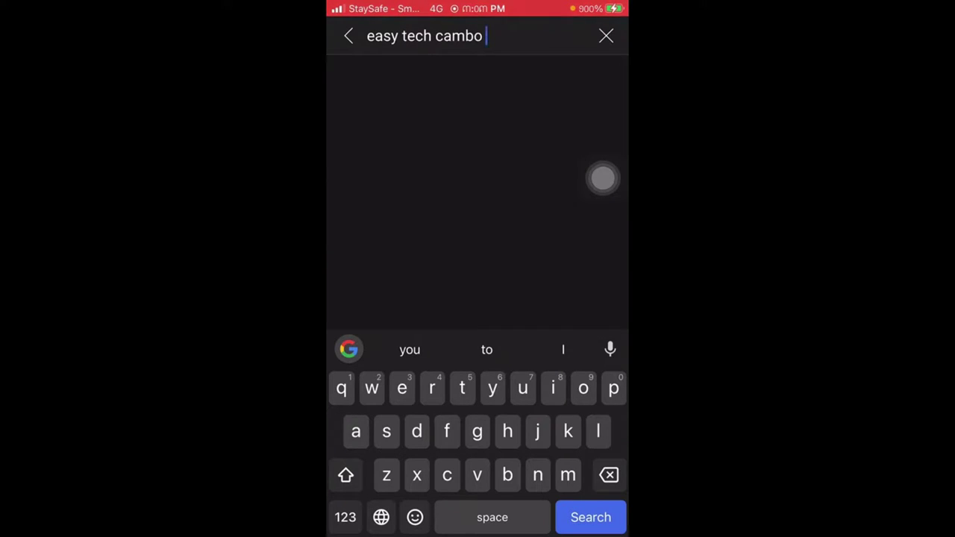
key(Return)
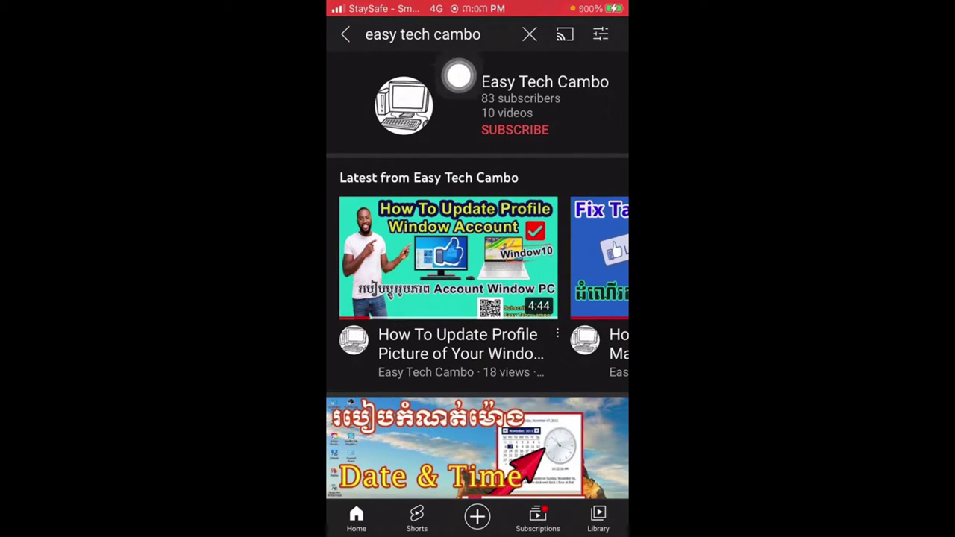
Subscribe to the Easy Tech Cambo channel and set its notifications to All
click(514, 129)
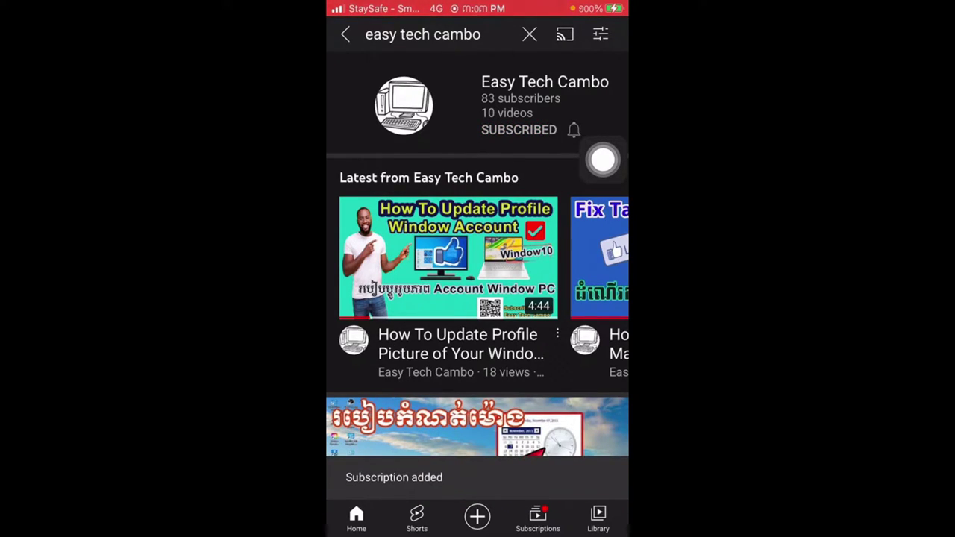
click(573, 129)
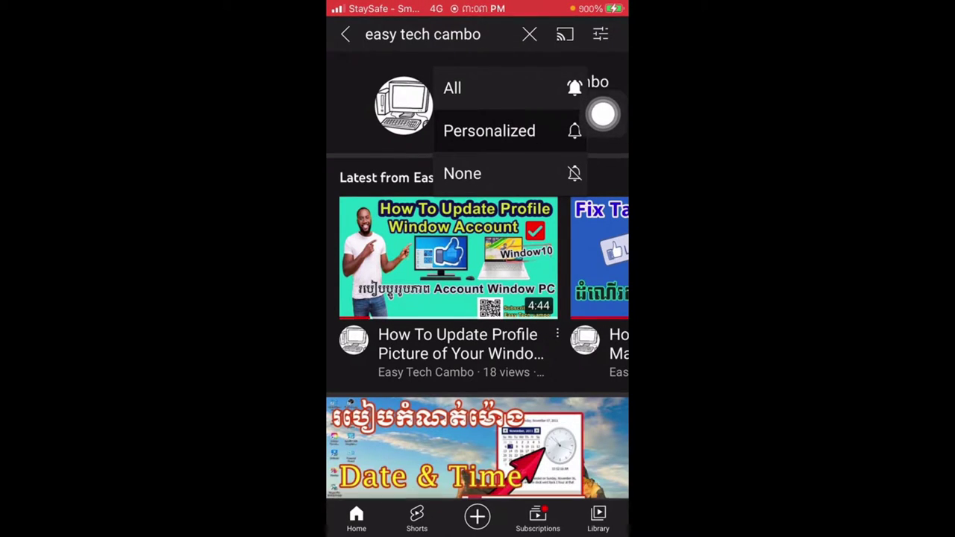
click(463, 88)
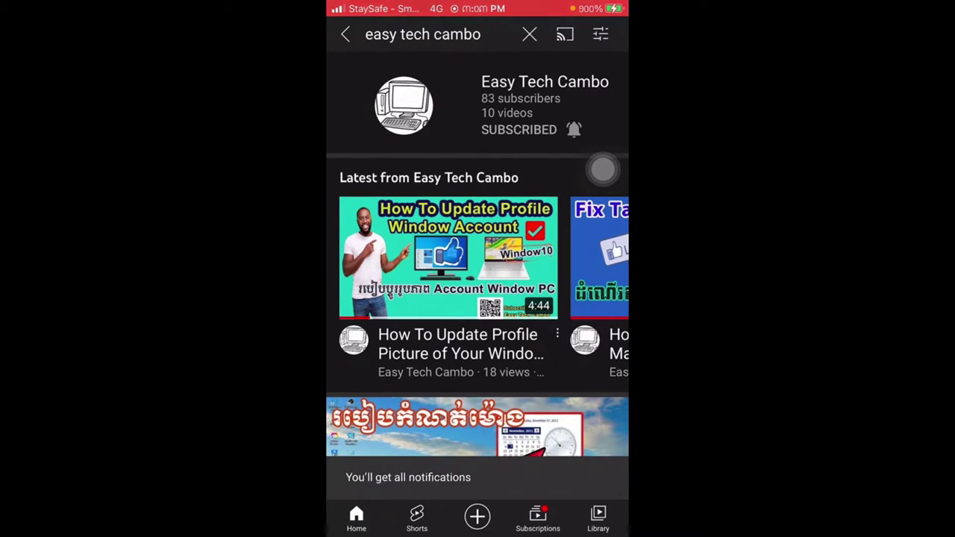
scroll(477, 257, right, 5)
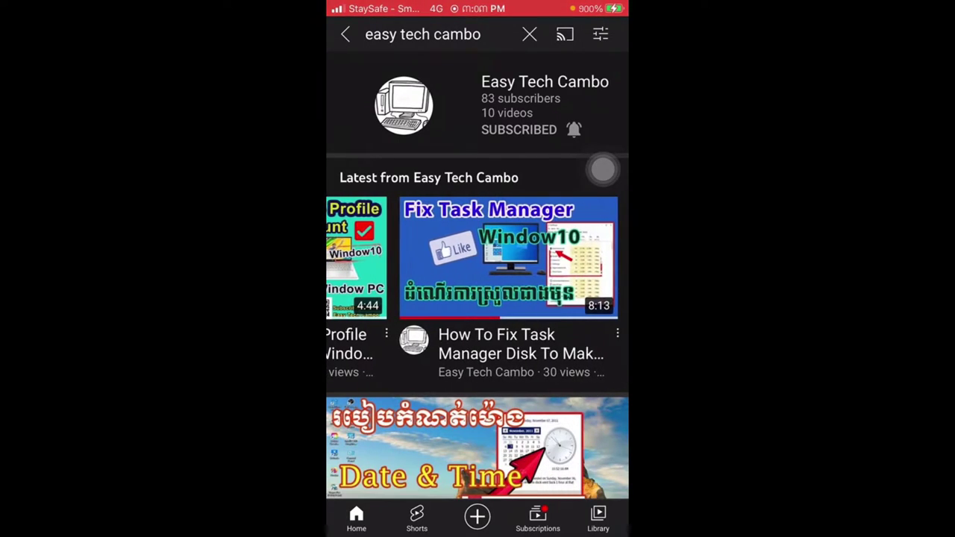
scroll(477, 299, down, 5)
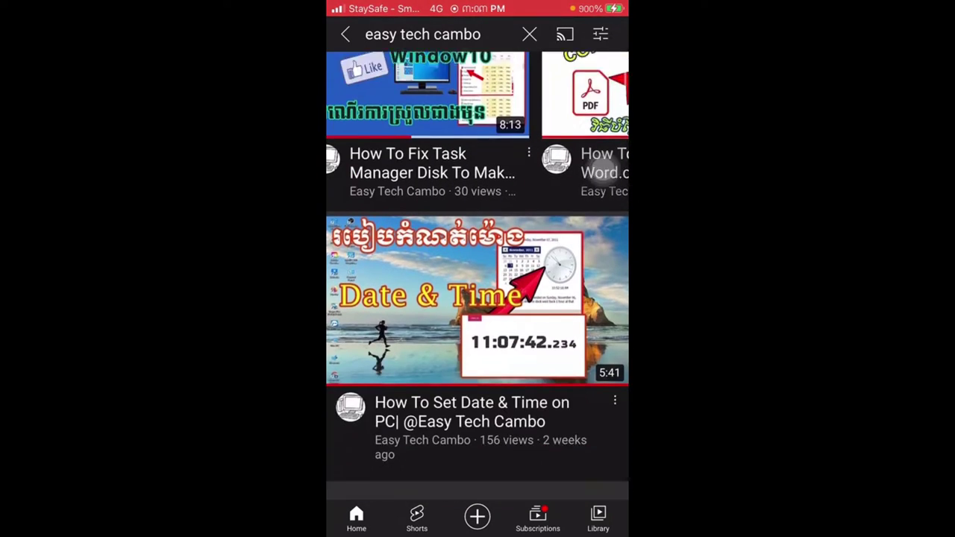
scroll(477, 299, up, 2)
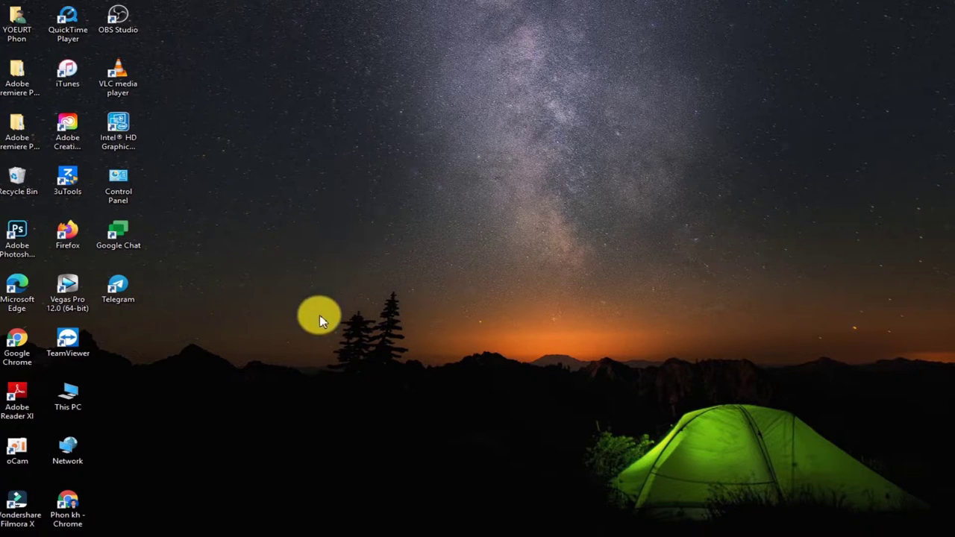
Switch to File Explorer on the PC and open the Songs folder on the Transcend (F:) drive
mouse_move(153, 528)
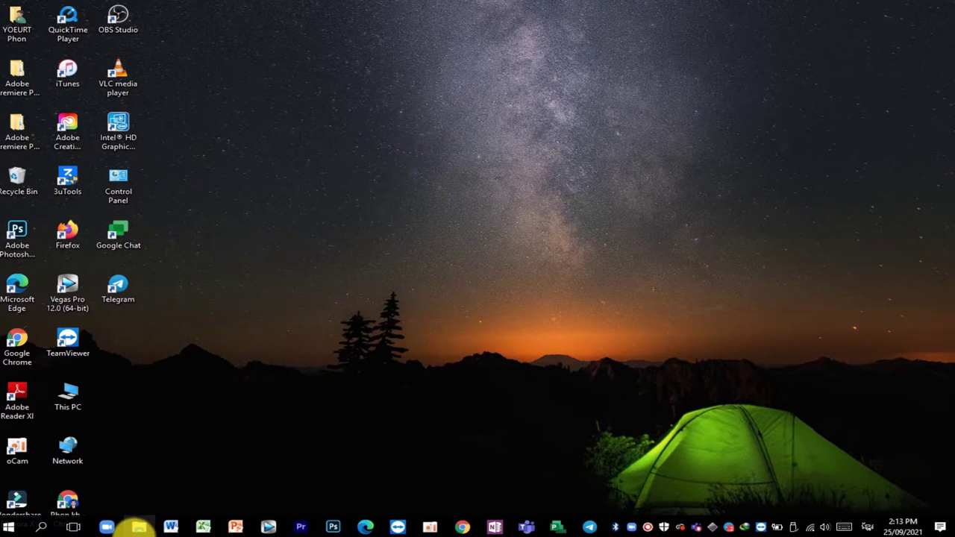
click(141, 528)
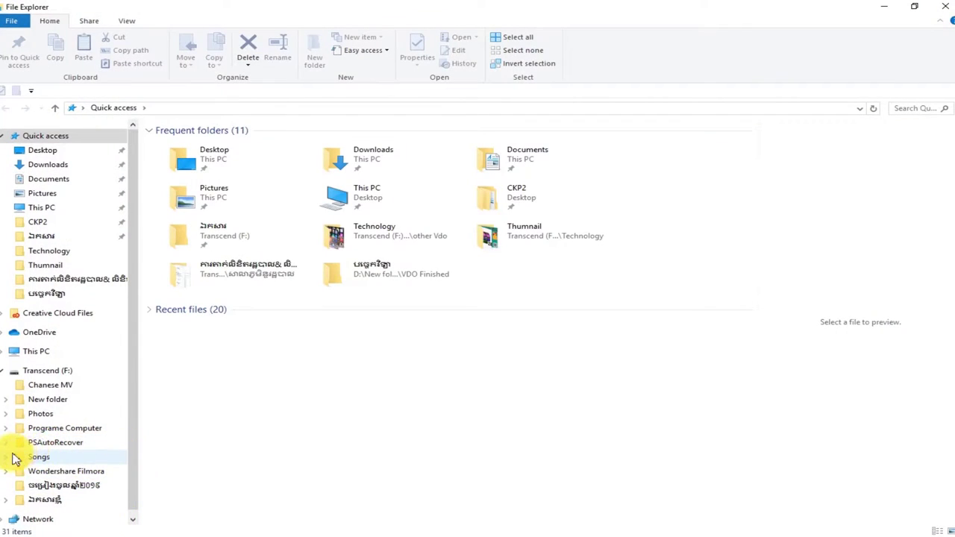
click(34, 456)
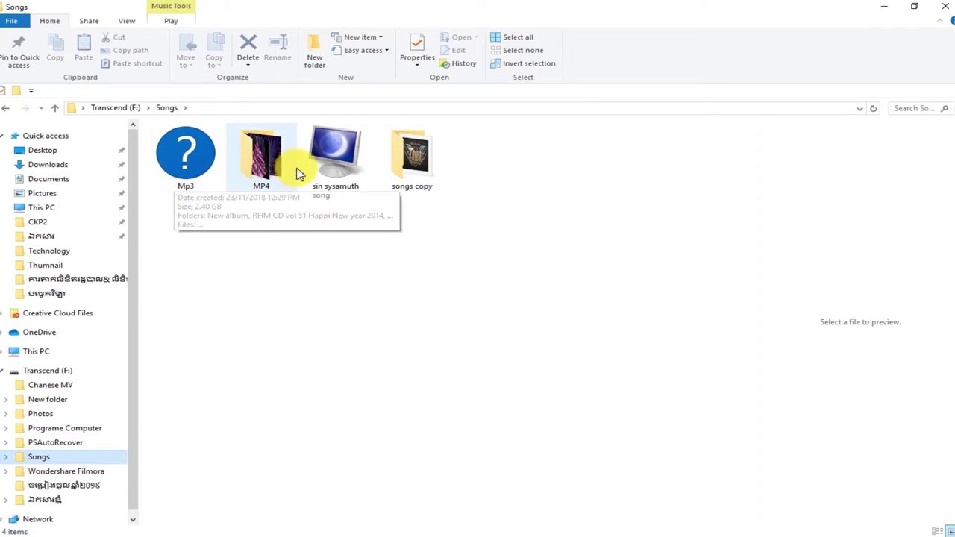
click(324, 160)
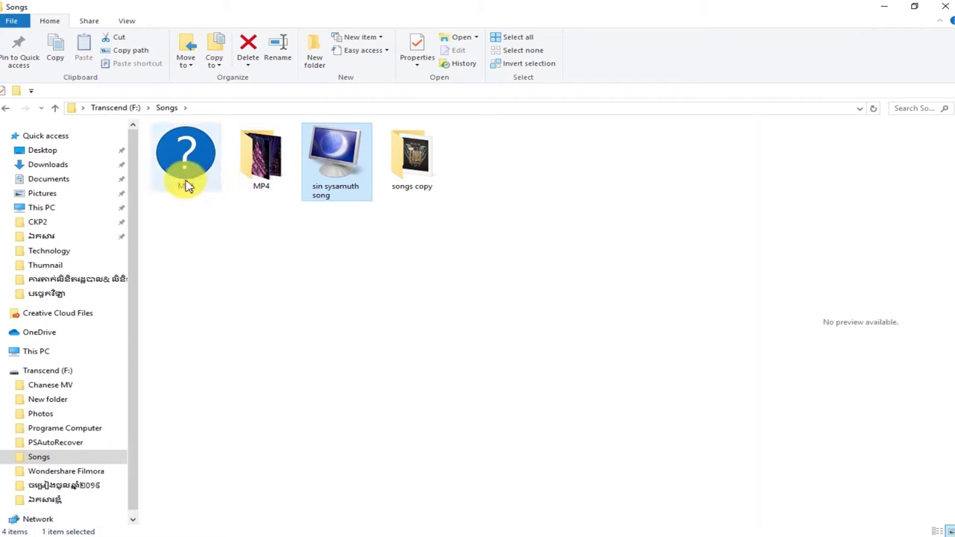
mouse_move(183, 179)
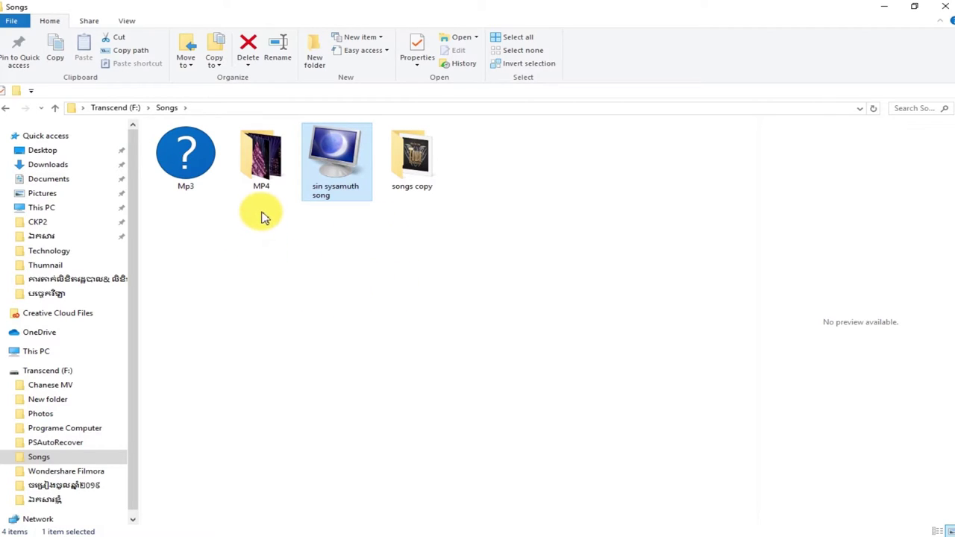
Open the icon chooser for the MP4 folder from the customization options in its properties
click(259, 164)
right_click(256, 163)
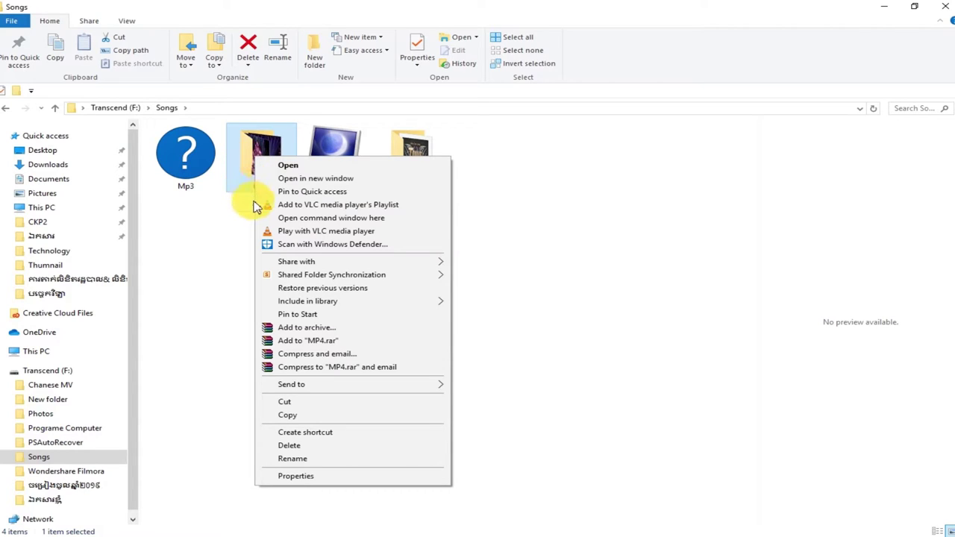
click(296, 478)
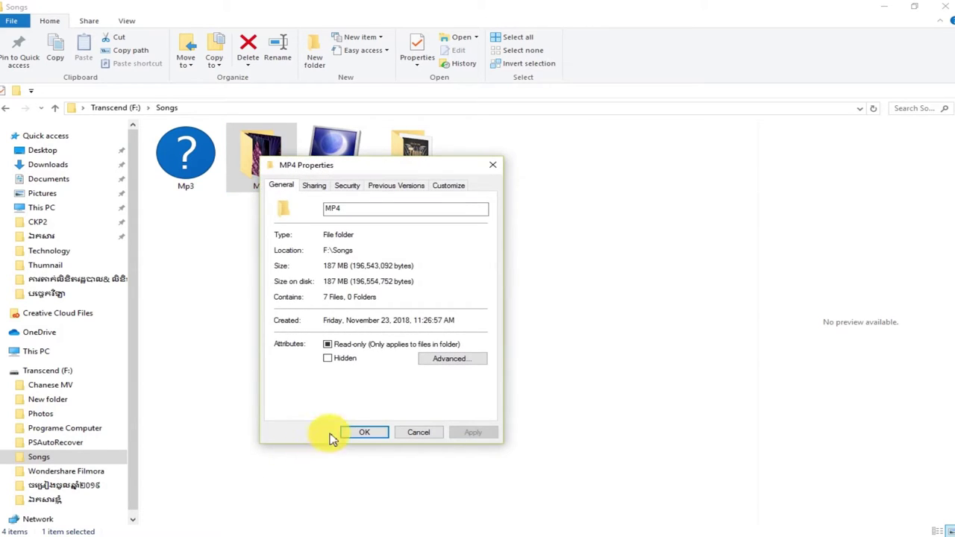
click(448, 186)
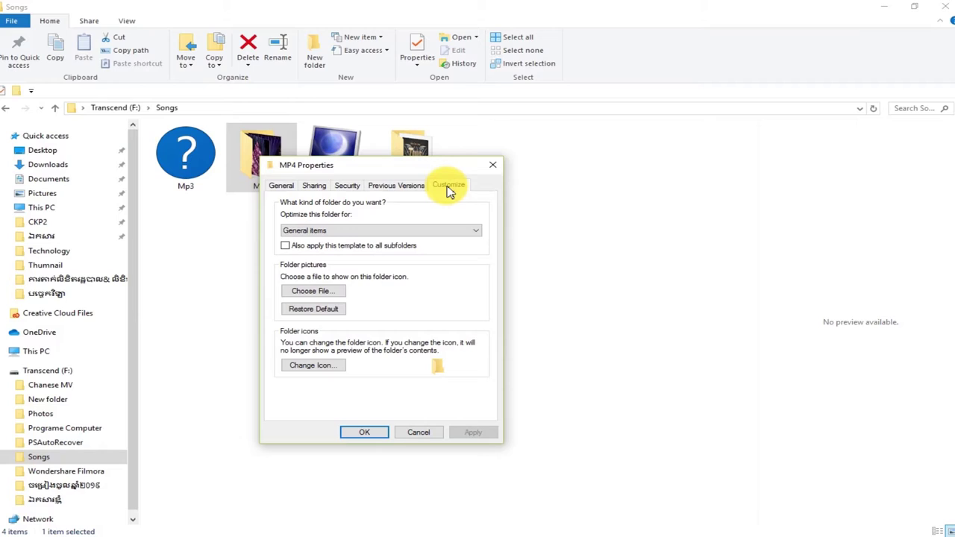
click(326, 367)
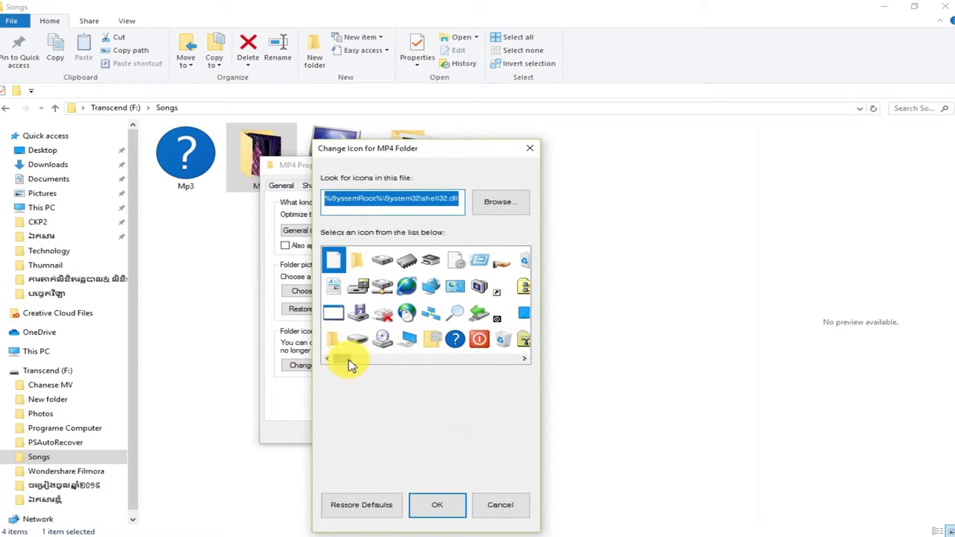
Choose the gold padlock from the shell32.dll icons as the MP4 folder's icon
drag(346, 363, 439, 380)
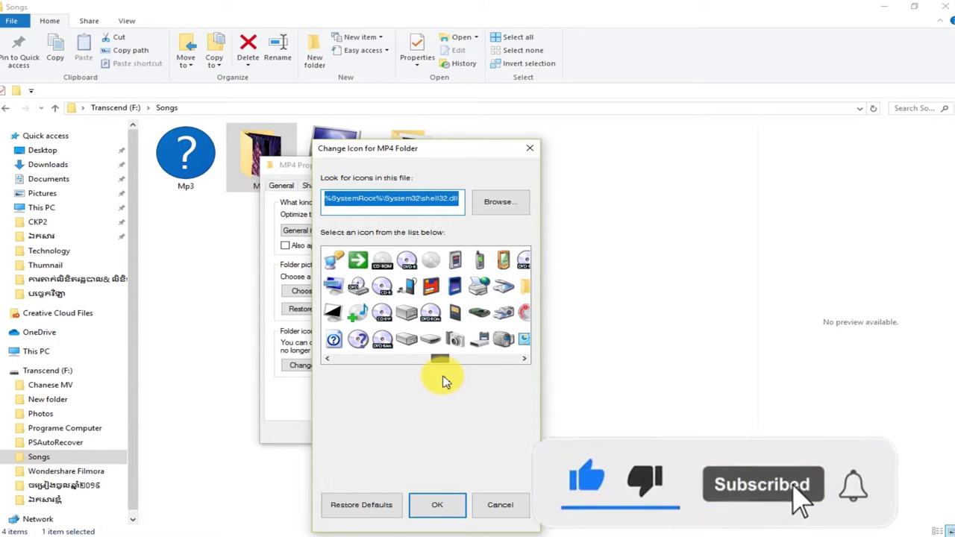
drag(437, 368, 361, 363)
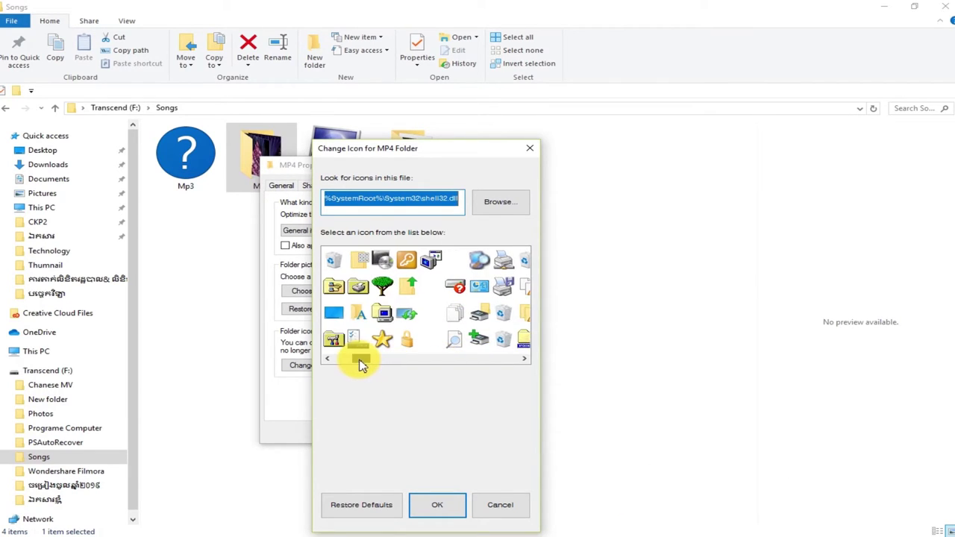
click(408, 342)
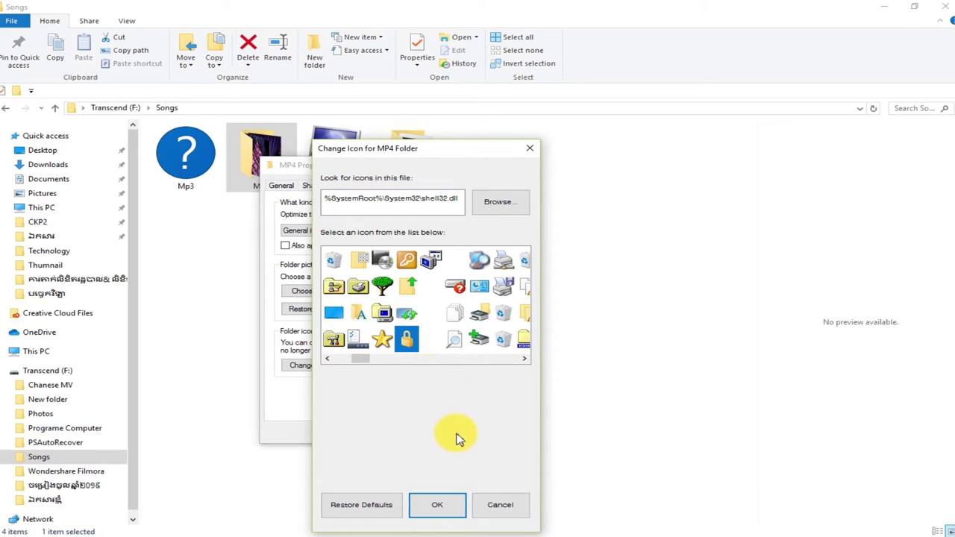
click(440, 510)
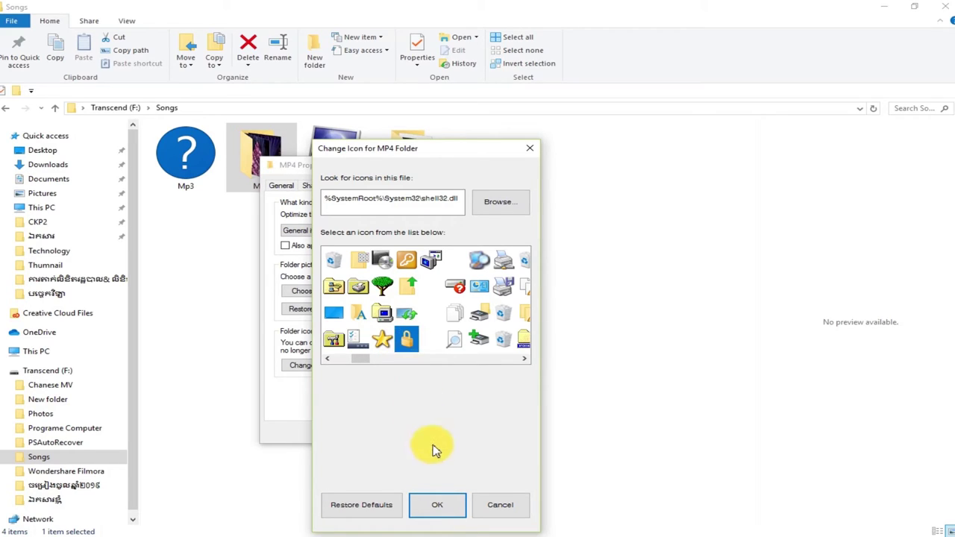
click(439, 508)
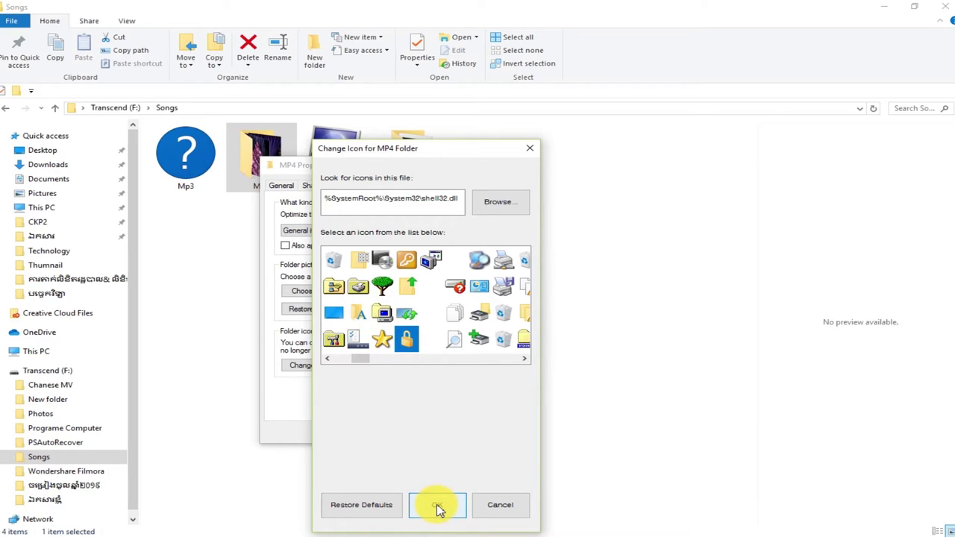
click(437, 509)
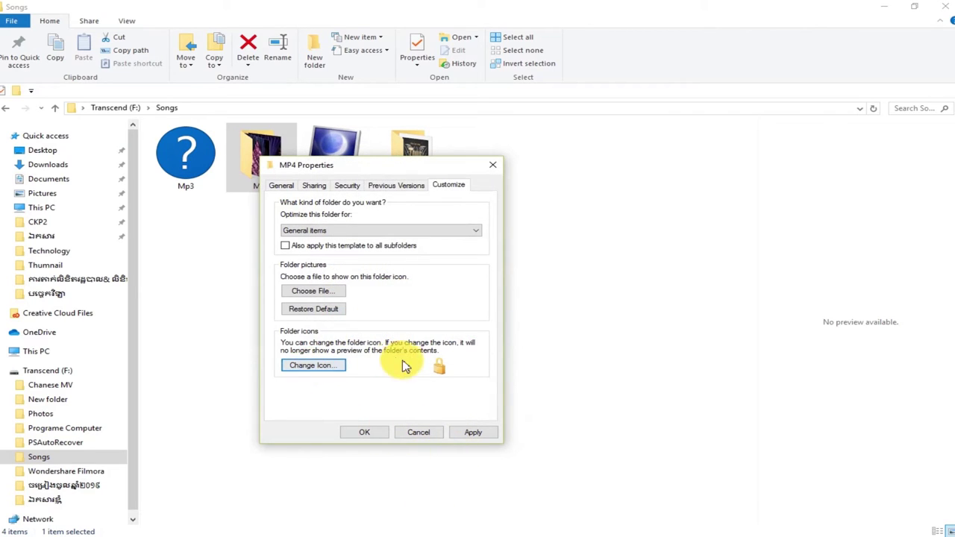
Apply the icon change to the MP4 folder and close its properties
click(360, 434)
click(464, 433)
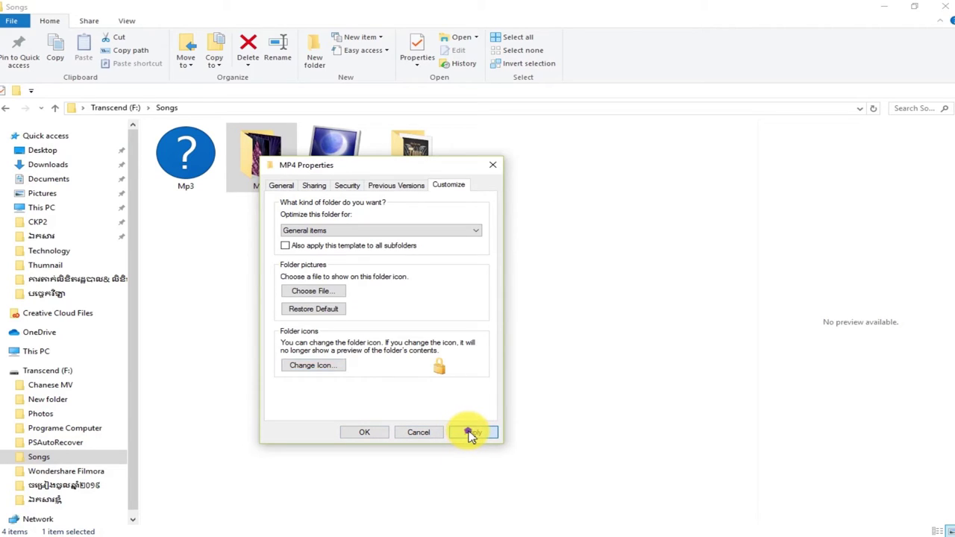
click(364, 433)
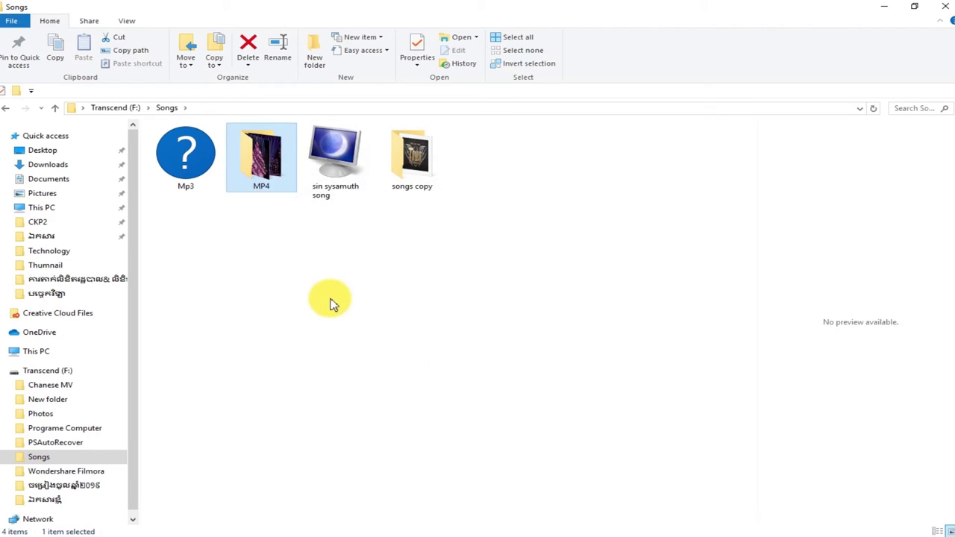
Open the icon chooser for the songs copy folder from the customization options in its properties
mouse_move(393, 159)
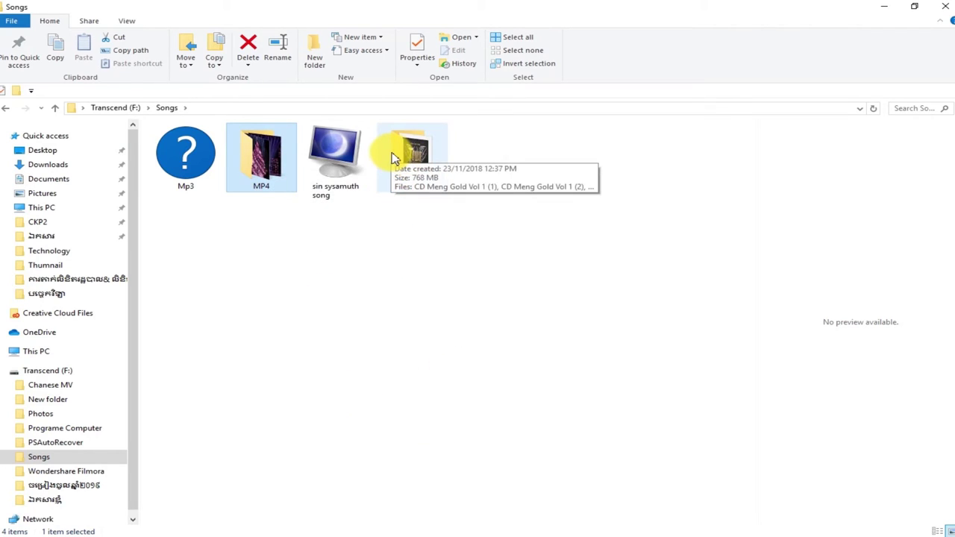
click(409, 159)
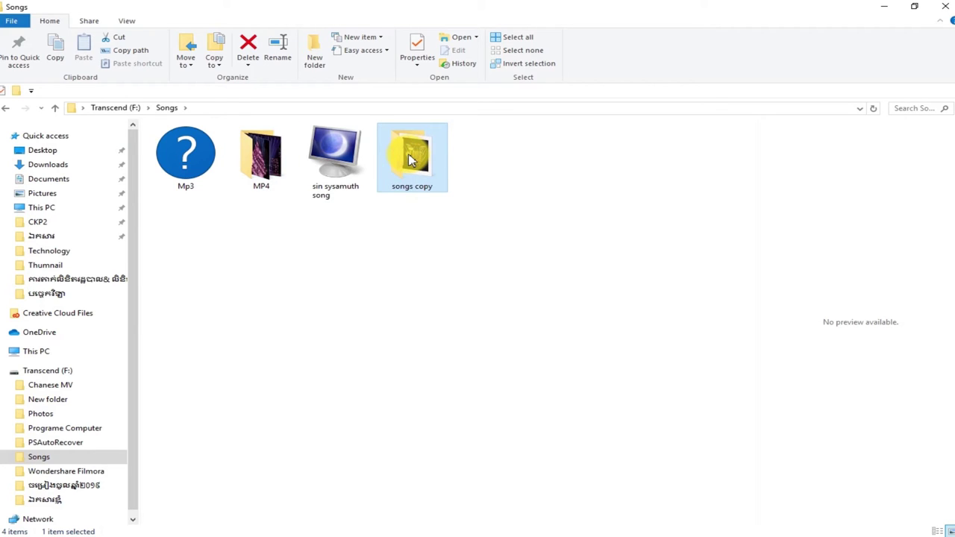
right_click(410, 159)
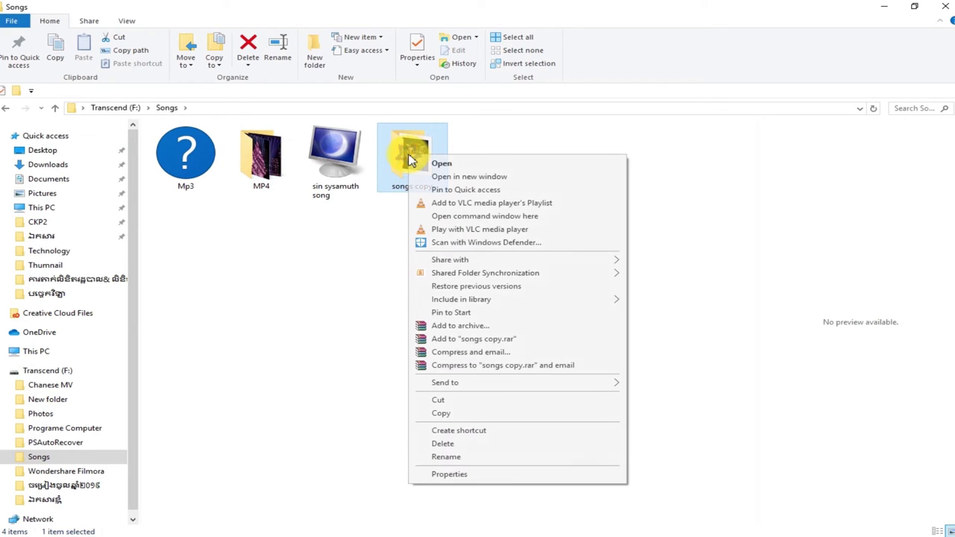
click(465, 473)
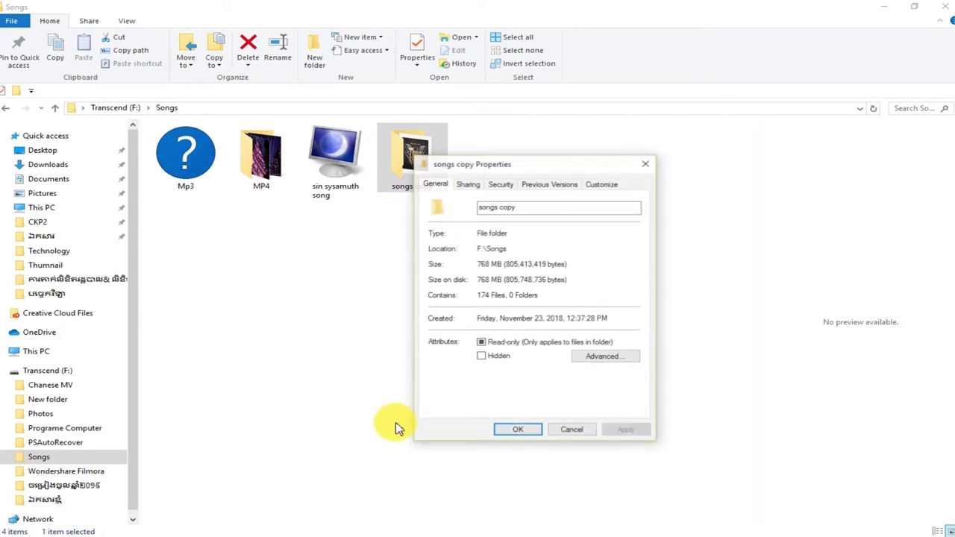
click(602, 184)
click(462, 364)
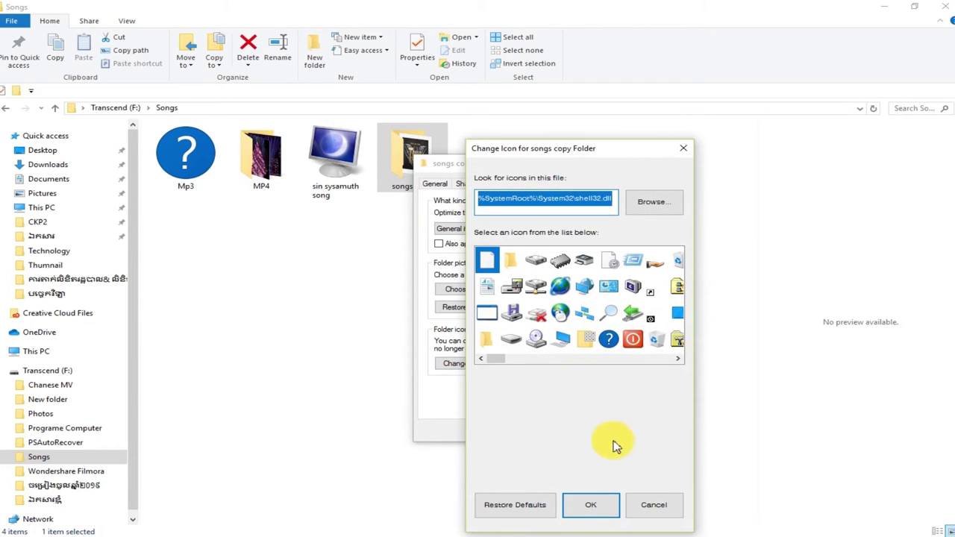
Set the green tree from the shell32.dll icons as the songs copy folder's icon, apply it and close the properties
drag(495, 358, 506, 358)
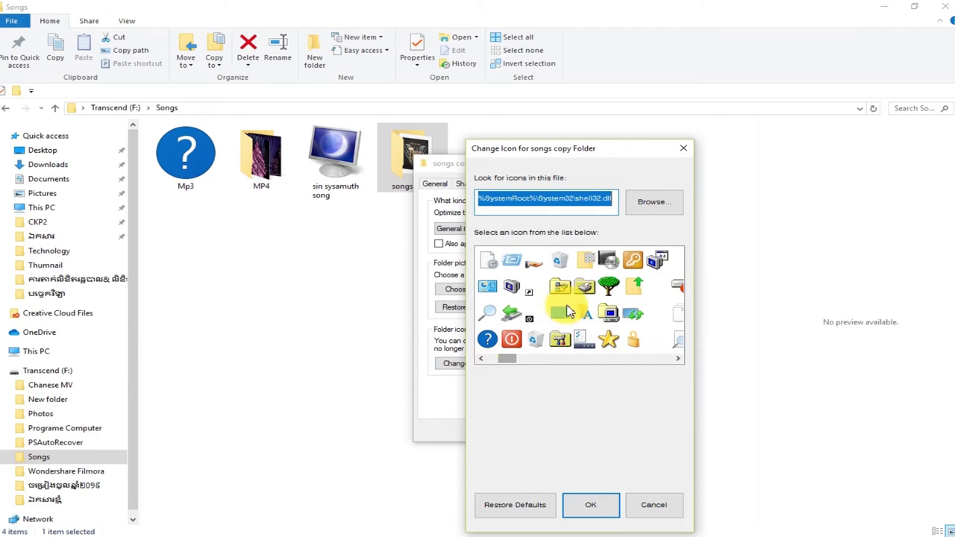
click(607, 286)
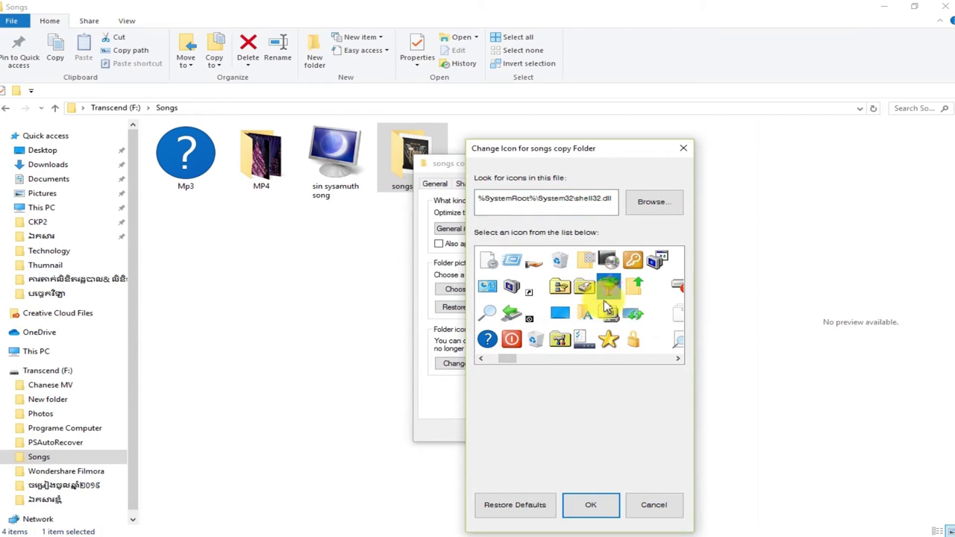
click(590, 504)
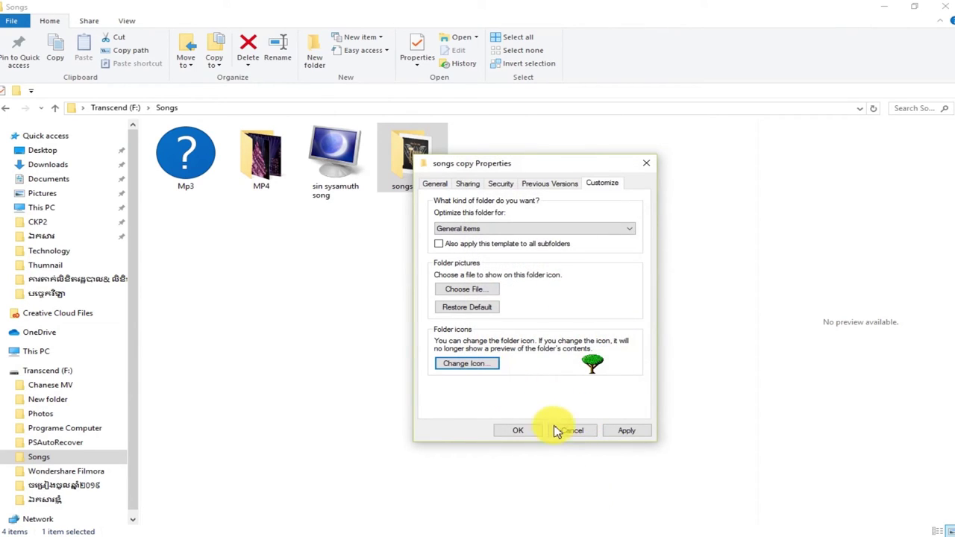
click(633, 430)
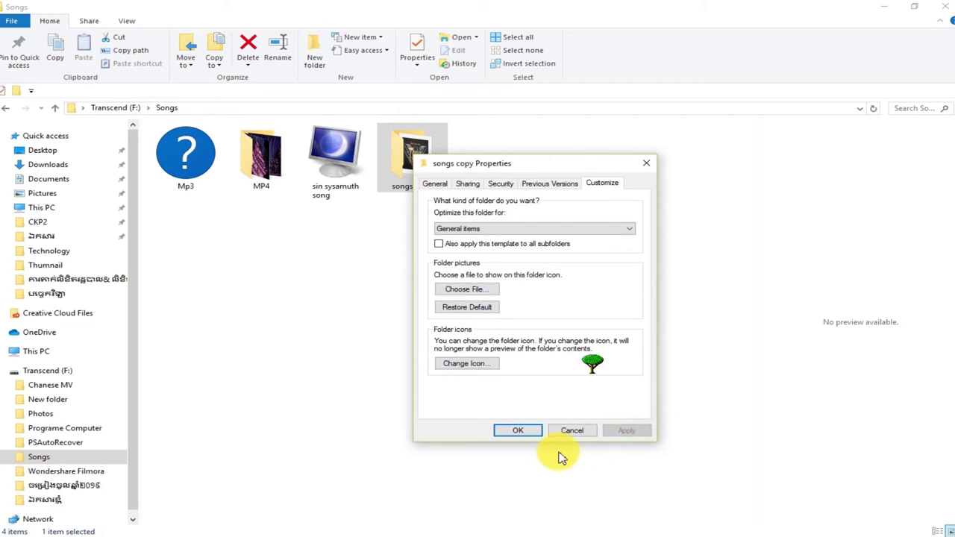
click(518, 431)
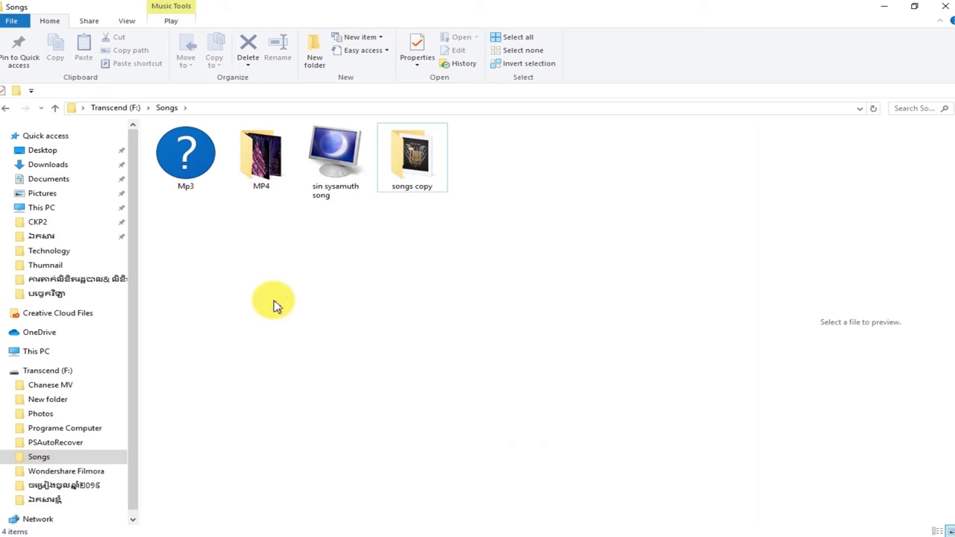
Leave and reopen the Songs folder to refresh its folder icons, and close the window
click(6, 110)
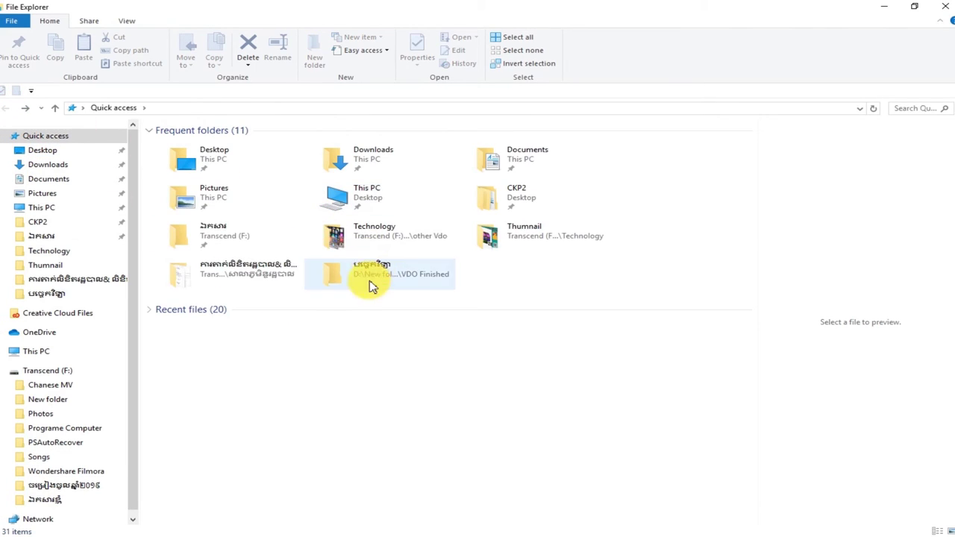
click(29, 457)
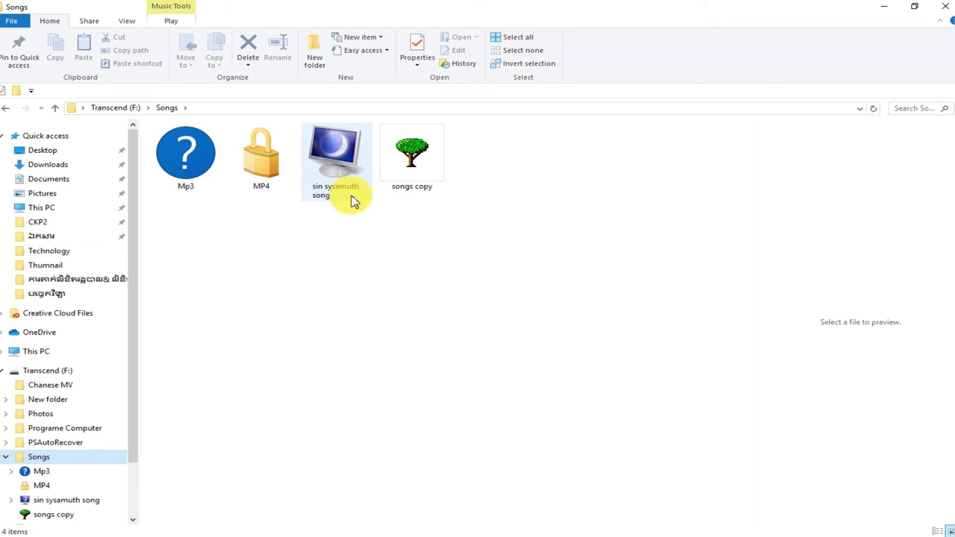
mouse_move(354, 200)
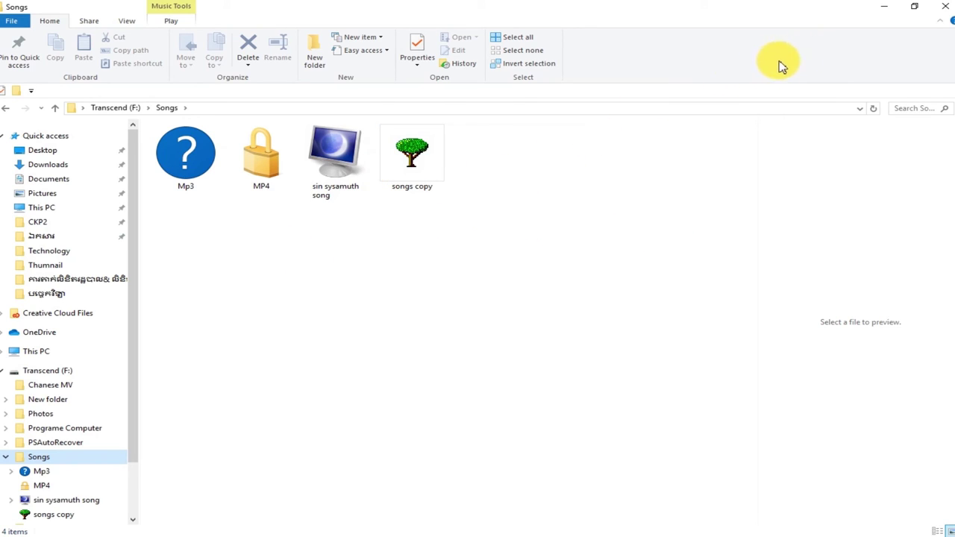
click(944, 9)
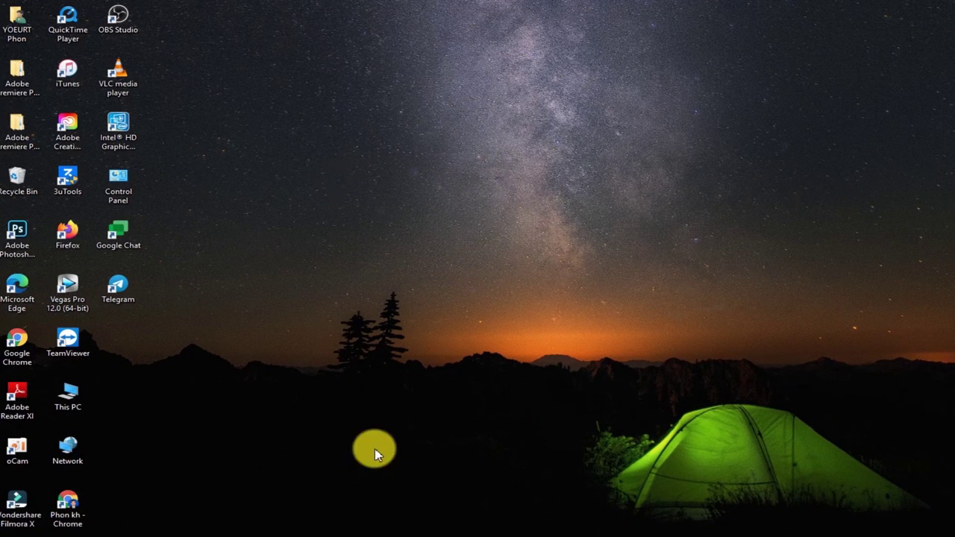
mouse_move(420, 520)
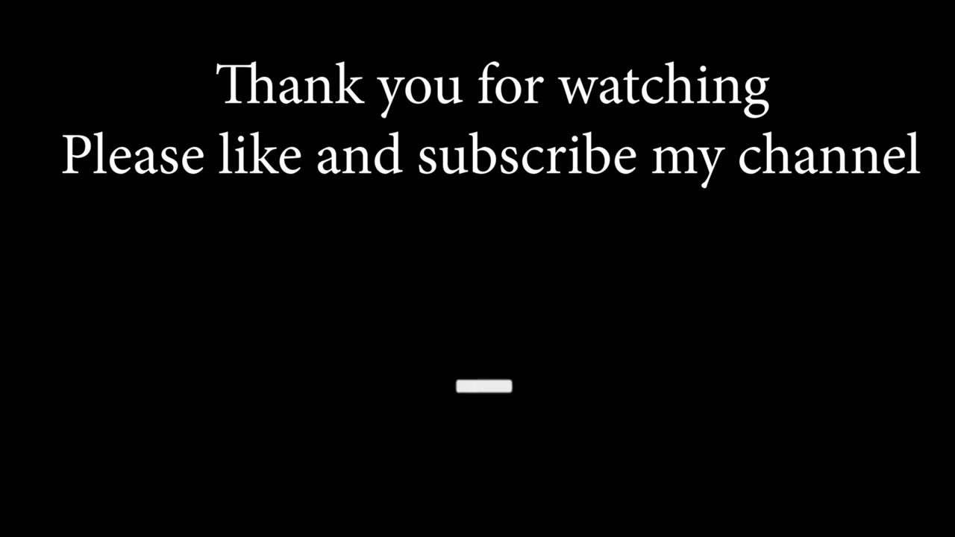